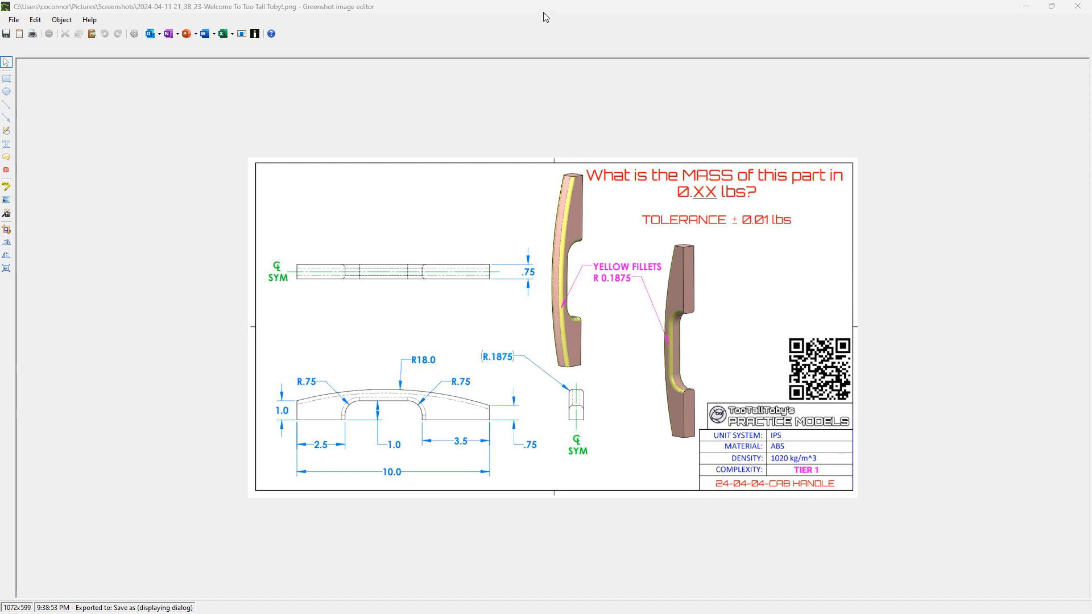
Switch to IRONCAD and place an Extrude block in the empty scene, letting it shrink to fit the view
{"action": "left_click_drag", "start_coordinate": [538, 5], "coordinate": [1091, 81]}
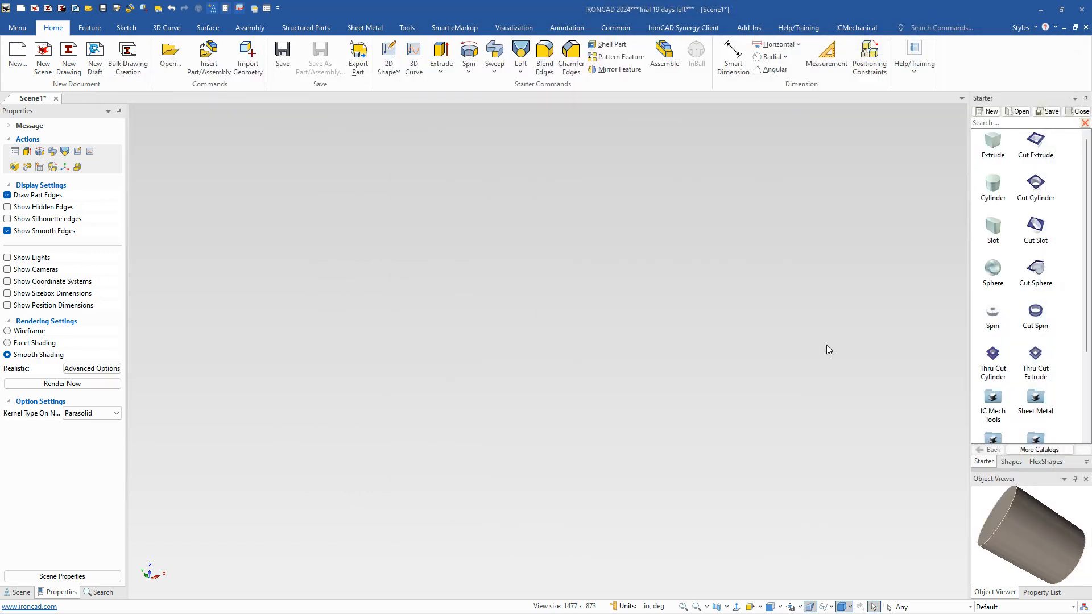
{"action": "left_click_drag", "start_coordinate": [994, 145], "coordinate": [487, 403]}
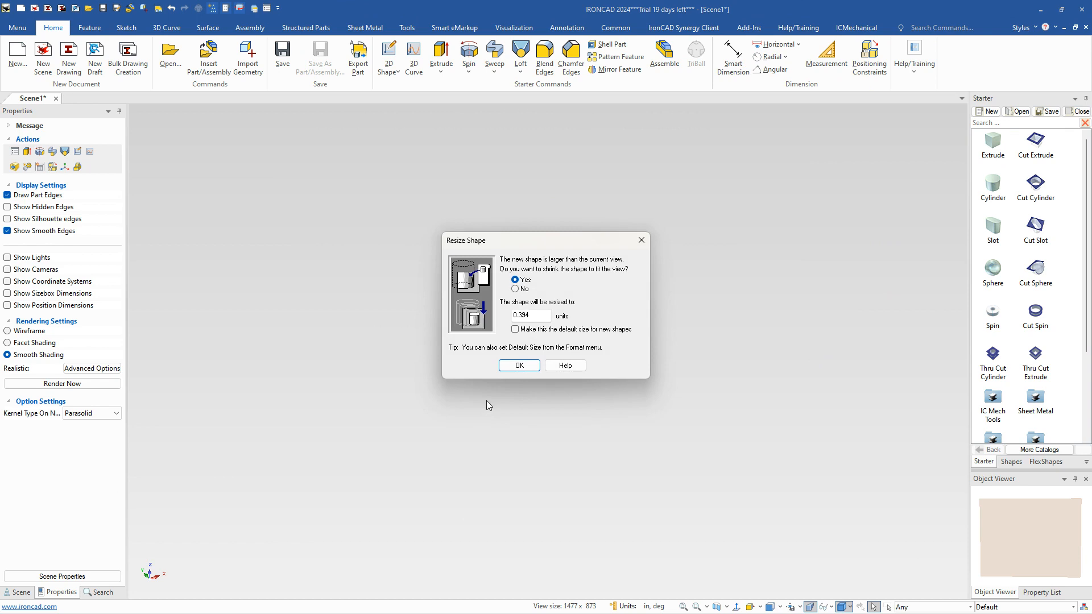
{"action": "left_click", "coordinate": [519, 366]}
Set the block's length to 10 in
{"action": "left_click", "coordinate": [518, 391]}
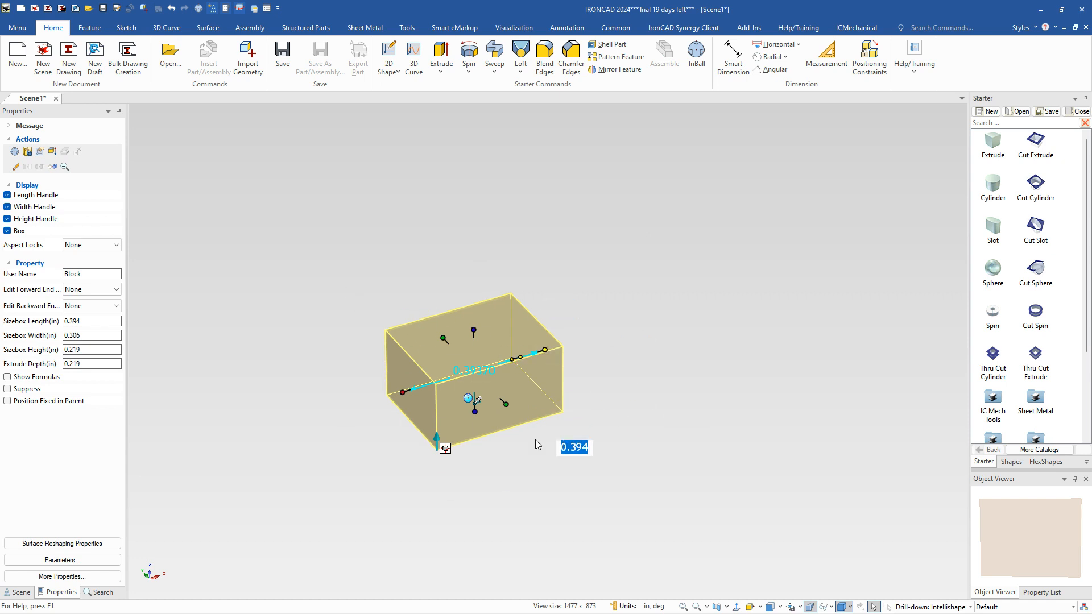
{"action": "type", "text": "10"}
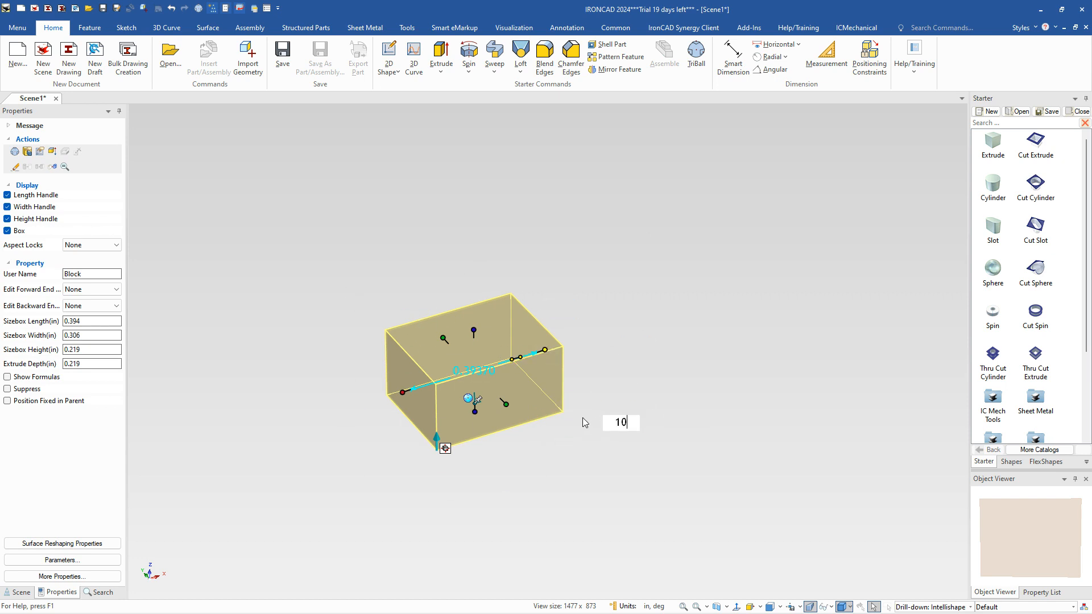
{"action": "key", "text": "Return"}
{"action": "left_click", "coordinate": [596, 444]}
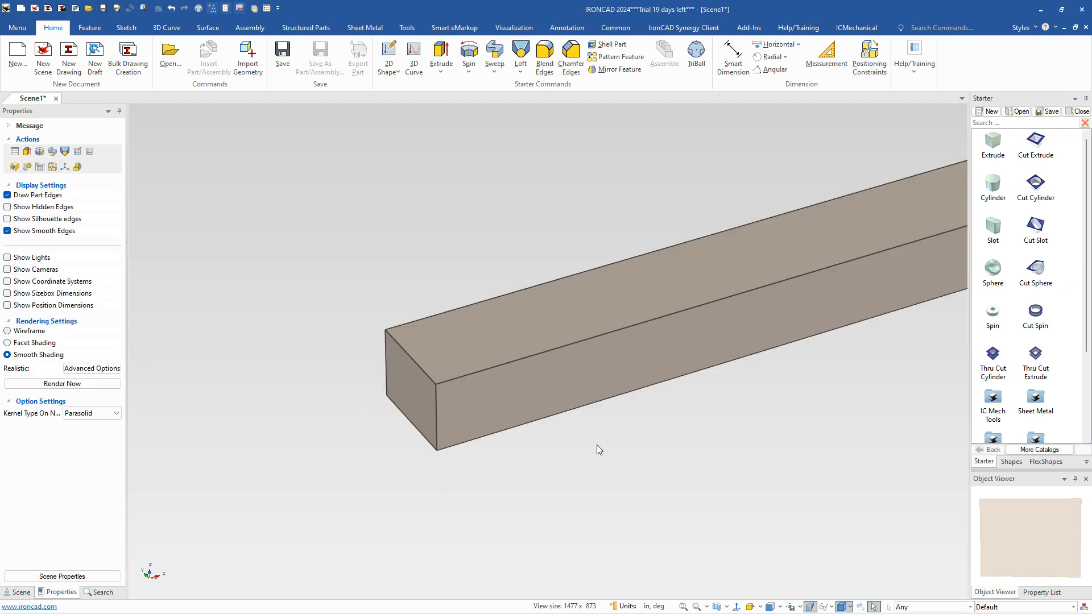
Set the block's width to 1 in and its height to 0.75 in
{"action": "scroll", "coordinate": [596, 445], "scroll_direction": "down", "scroll_amount": 3}
{"action": "left_click", "coordinate": [542, 361]}
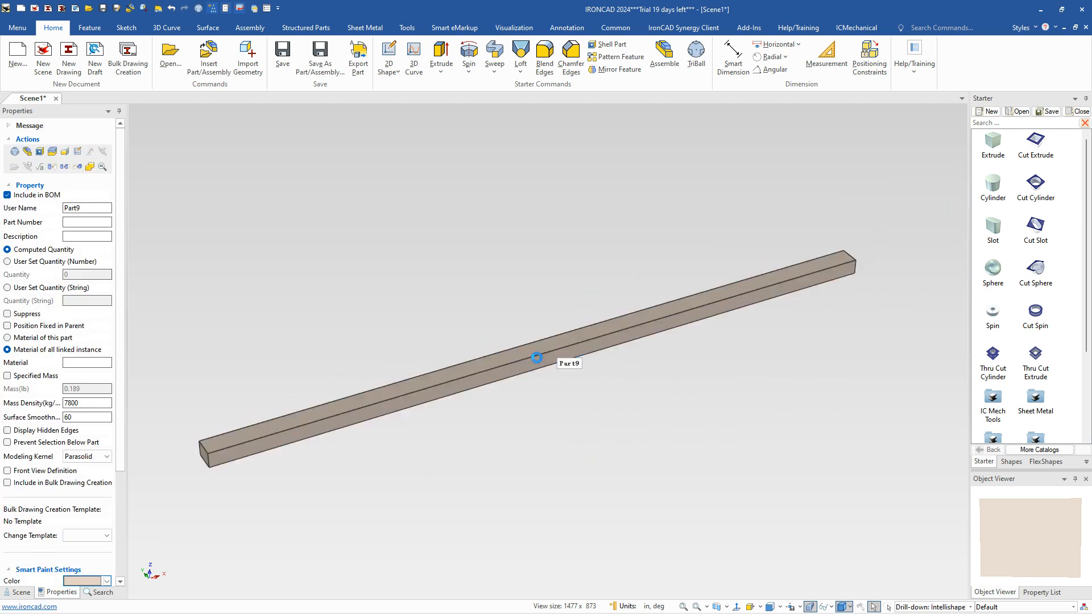
{"action": "left_click", "coordinate": [543, 359]}
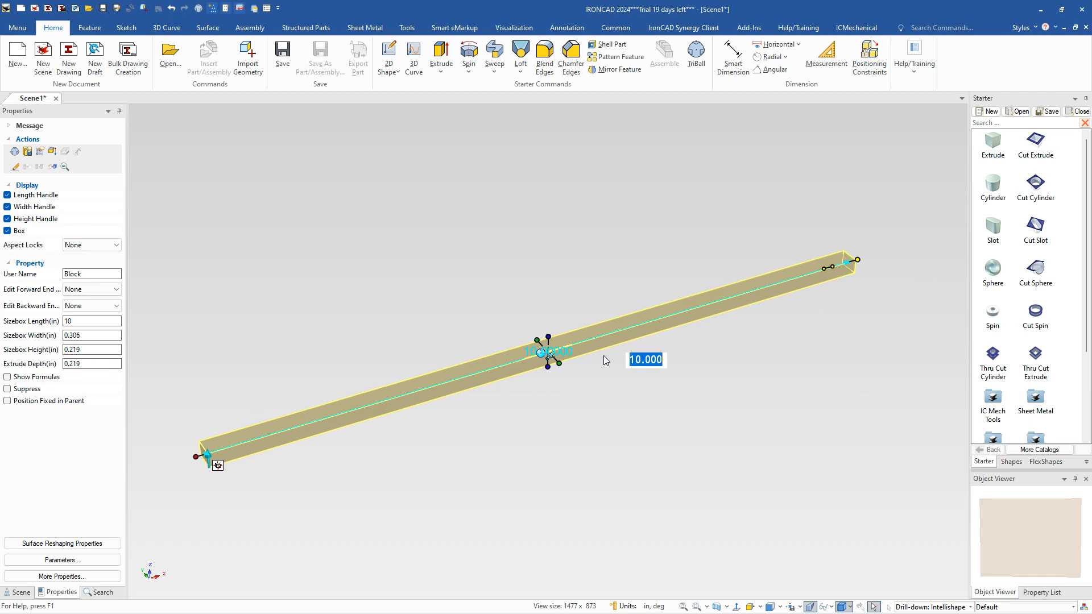
{"action": "key", "text": "Tab"}
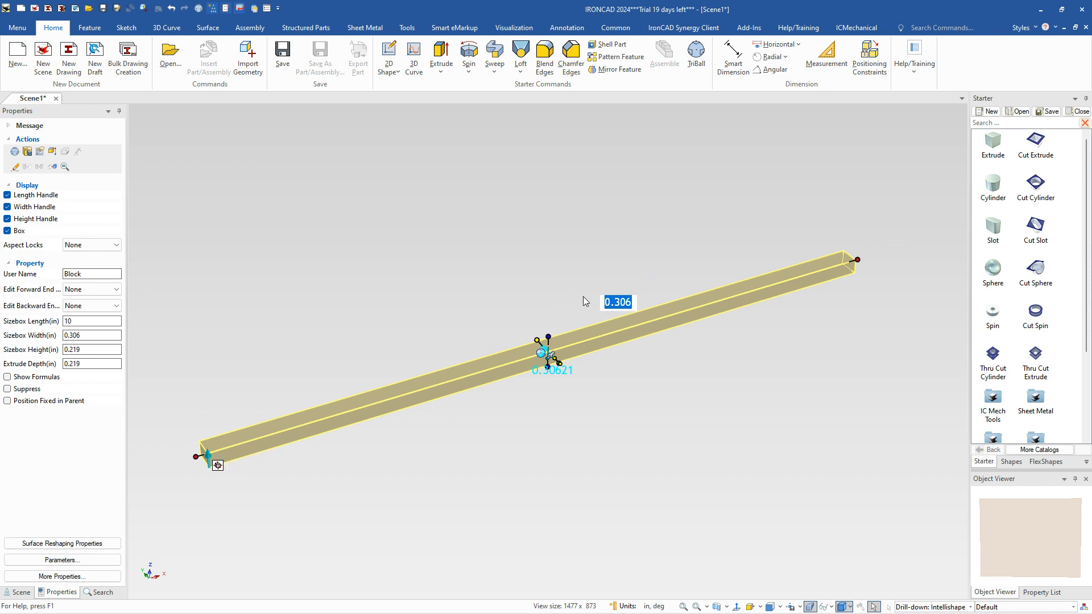
{"action": "type", "text": "1"}
{"action": "key", "text": "Tab"}
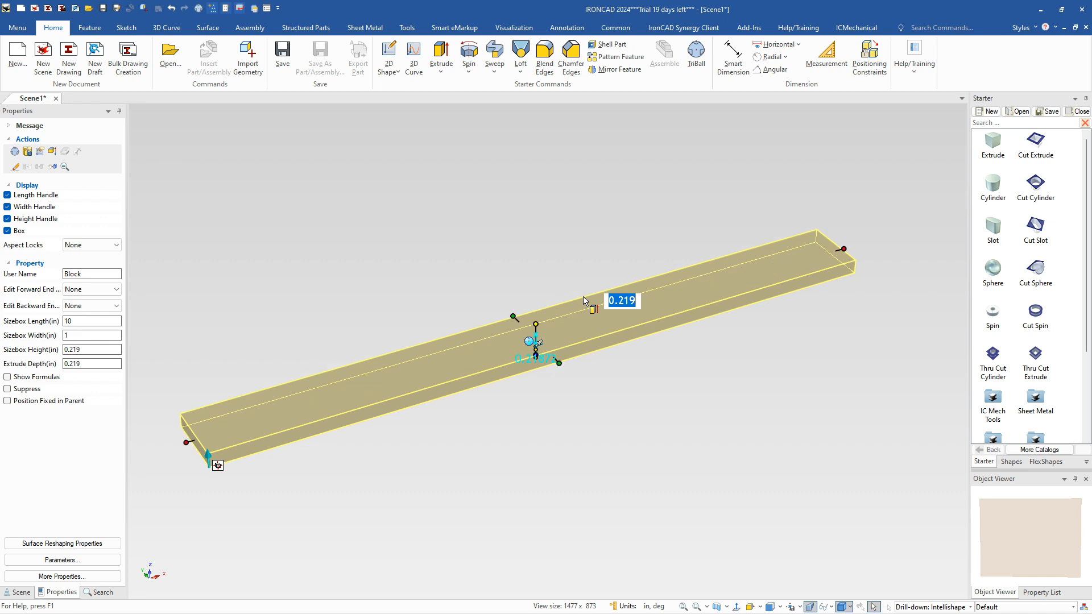
{"action": "type", "text": ".75"}
{"action": "key", "text": "Tab"}
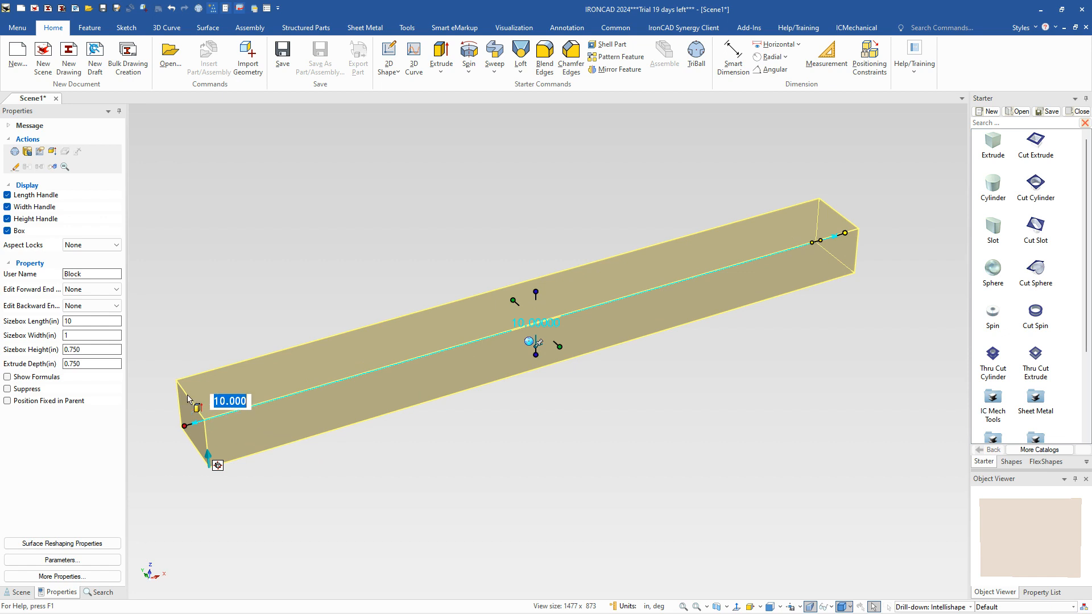
Edit the block's profile sketch and delete the upper horizontal line of the rectangle
{"action": "double_click", "coordinate": [688, 302]}
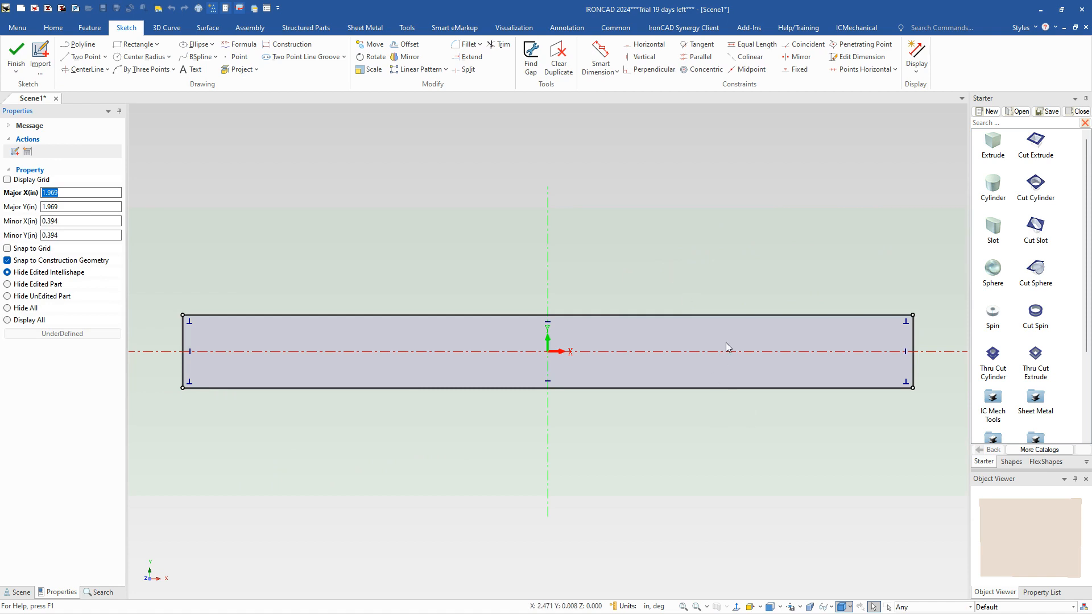
{"action": "left_click", "coordinate": [715, 315]}
{"action": "key", "text": "Delete"}
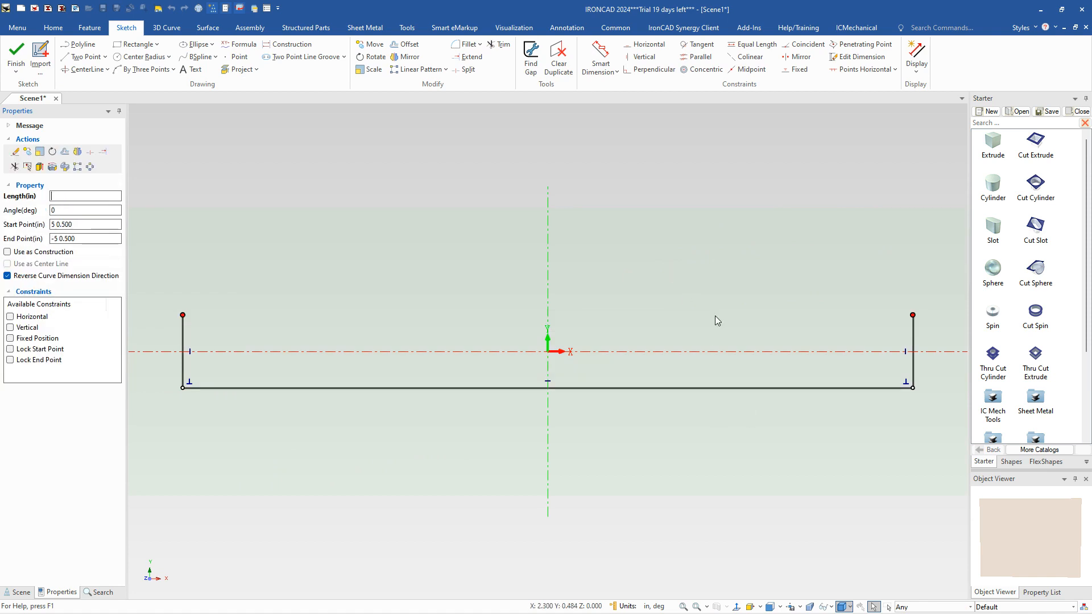
Set the length of the profile's right vertical line to 0.75 in
{"action": "left_click", "coordinate": [914, 334]}
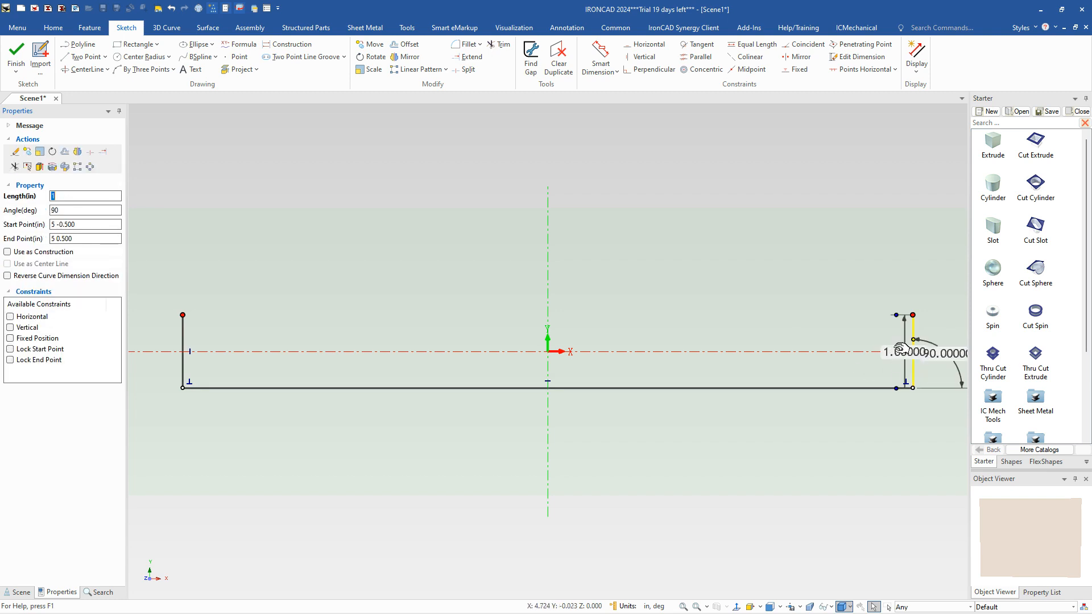
{"action": "double_click", "coordinate": [900, 350]}
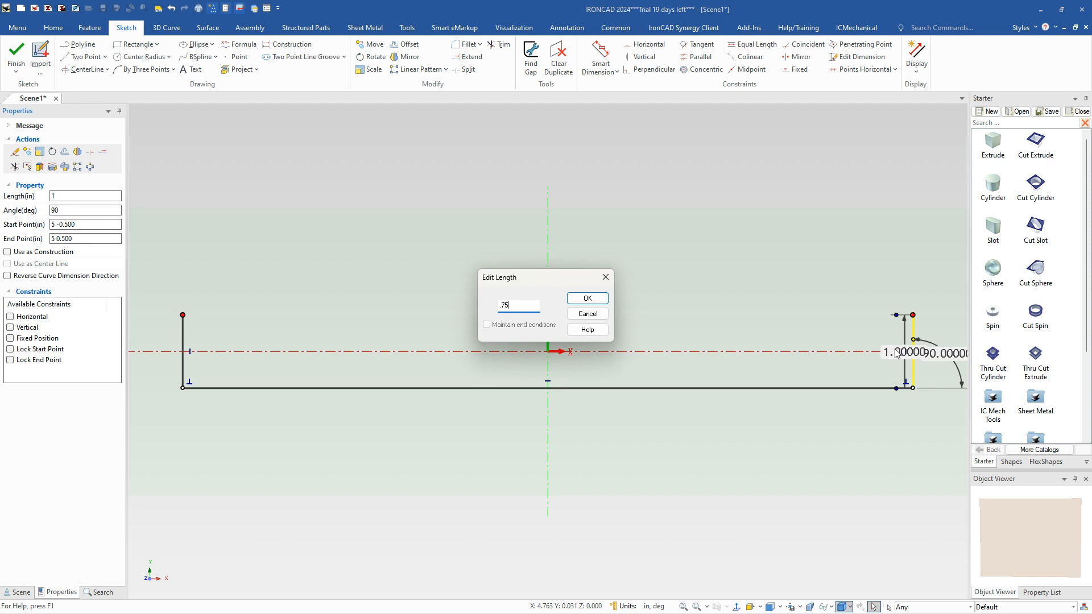
{"action": "key", "text": "Return"}
{"action": "left_click", "coordinate": [714, 258]}
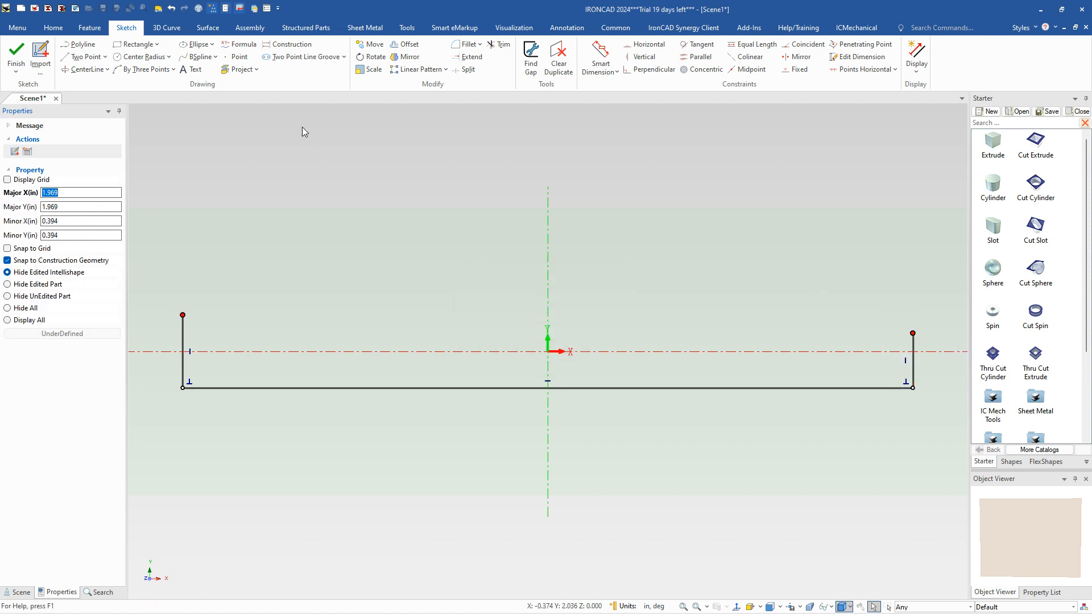
Close the profile with a three-point arc of radius 18 in between the two open line ends and finish the sketch
{"action": "left_click", "coordinate": [146, 69]}
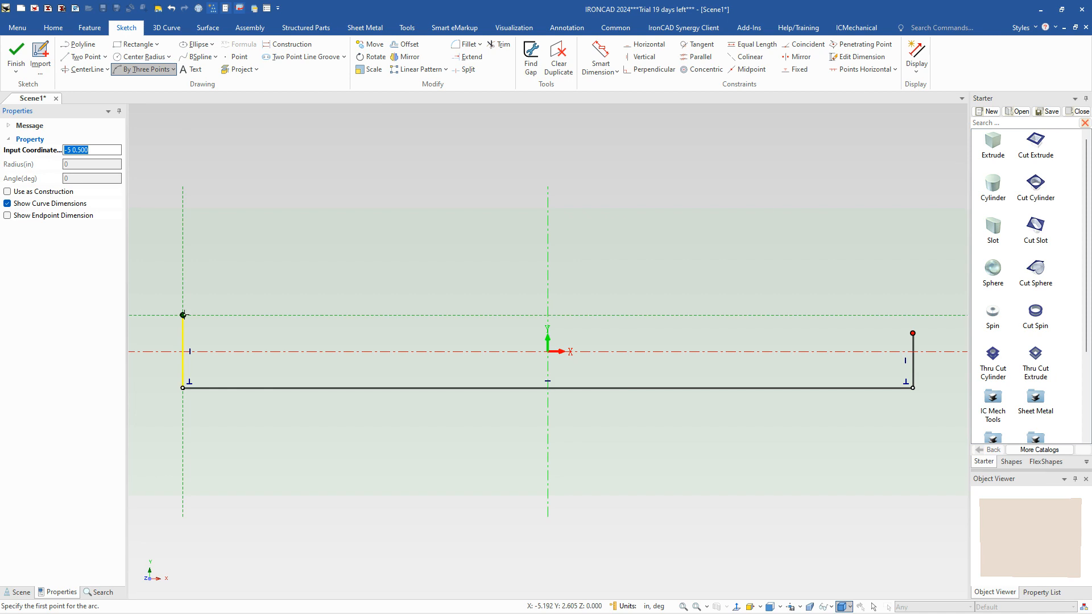
{"action": "left_click", "coordinate": [182, 315]}
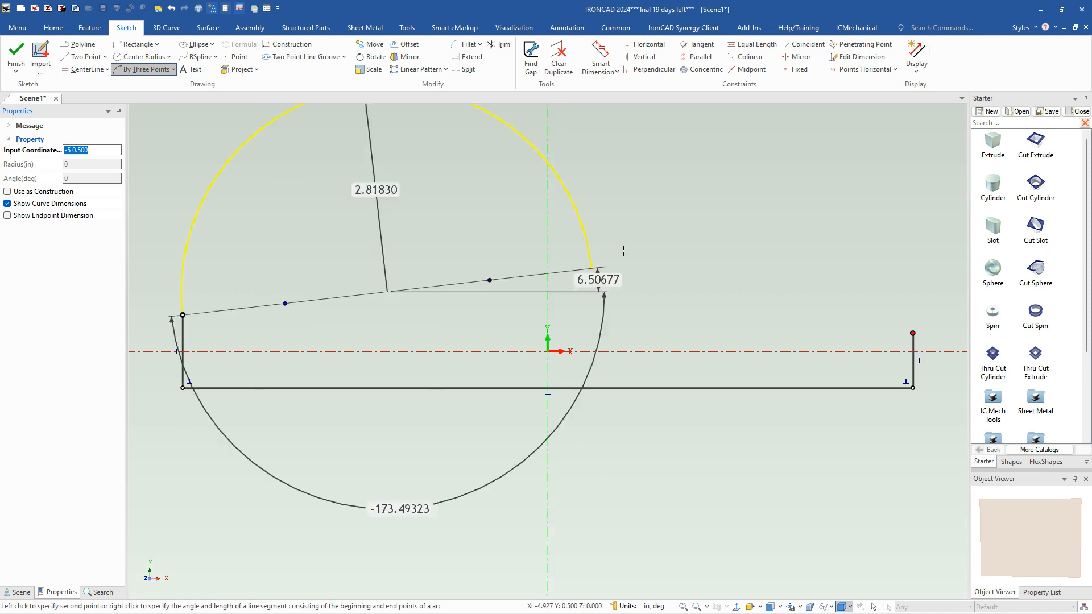
{"action": "left_click", "coordinate": [912, 334]}
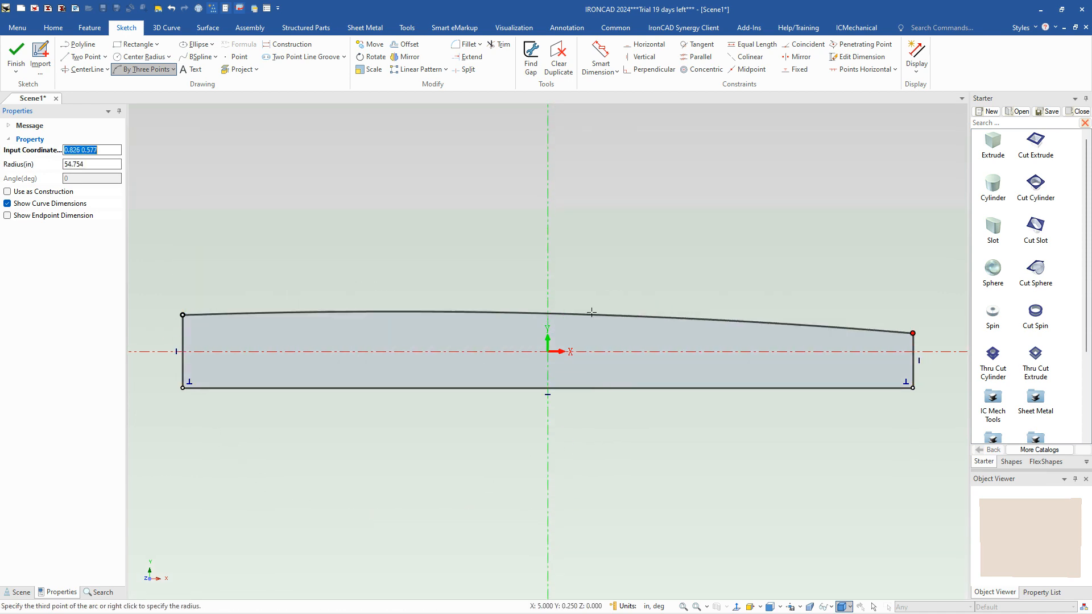
{"action": "right_click", "coordinate": [529, 300]}
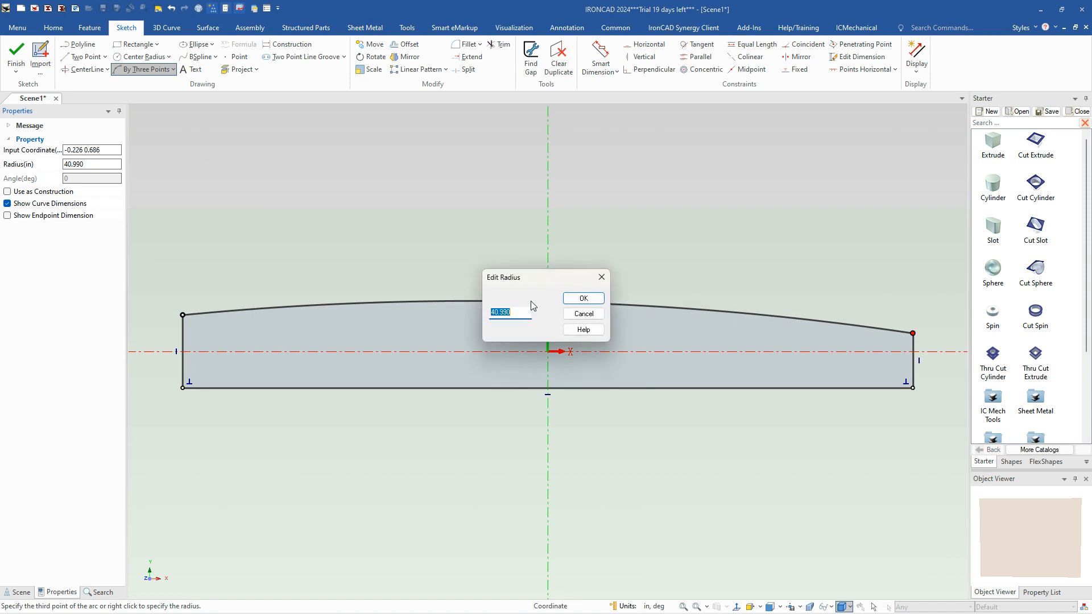
{"action": "type", "text": "18"}
{"action": "key", "text": "Return"}
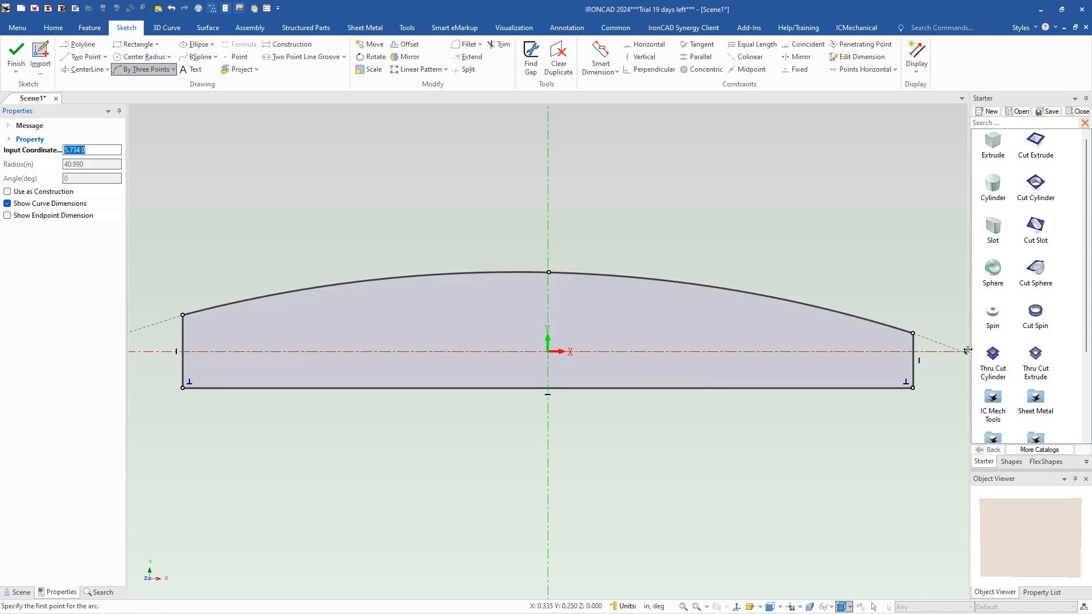
{"action": "left_click", "coordinate": [16, 52]}
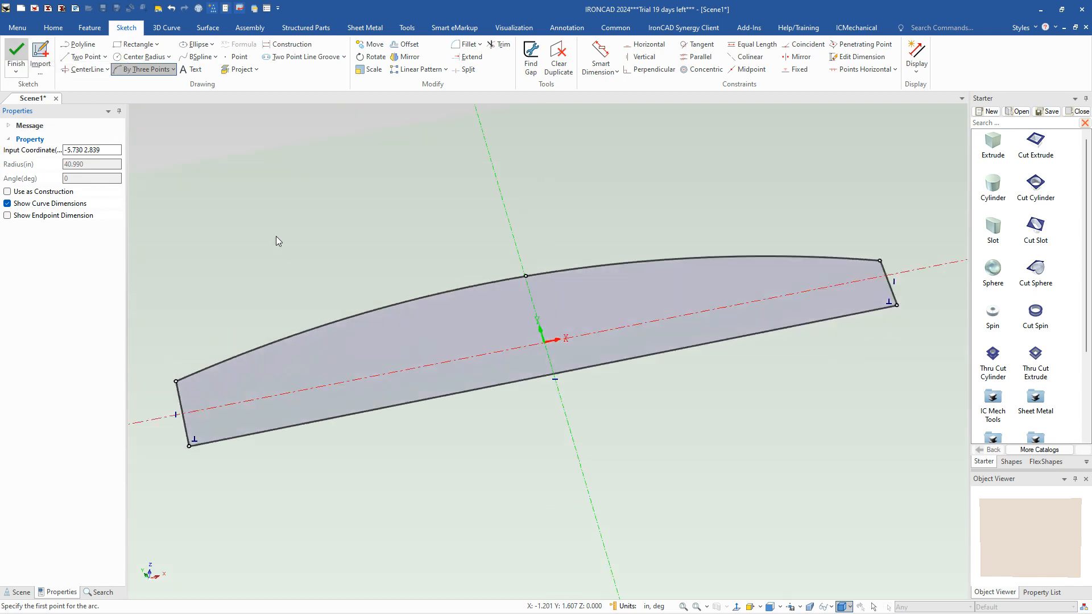
{"action": "left_click", "coordinate": [551, 426]}
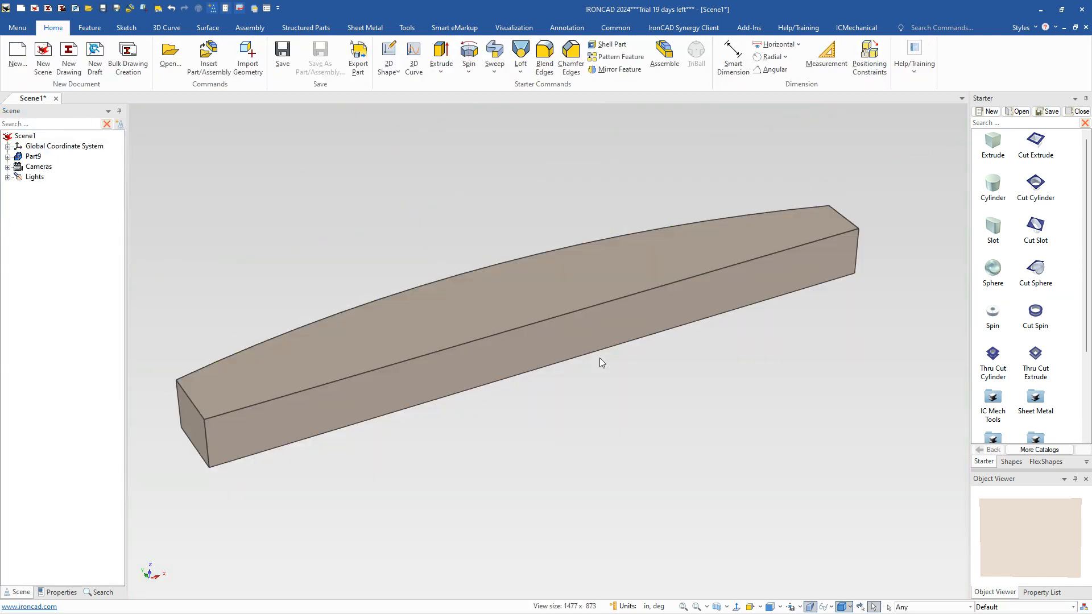
Add a Cut Extrude on the bar's long flat side and set its left side 2.5 in from the bar's left end
{"action": "left_click_drag", "start_coordinate": [1034, 161], "coordinate": [461, 348]}
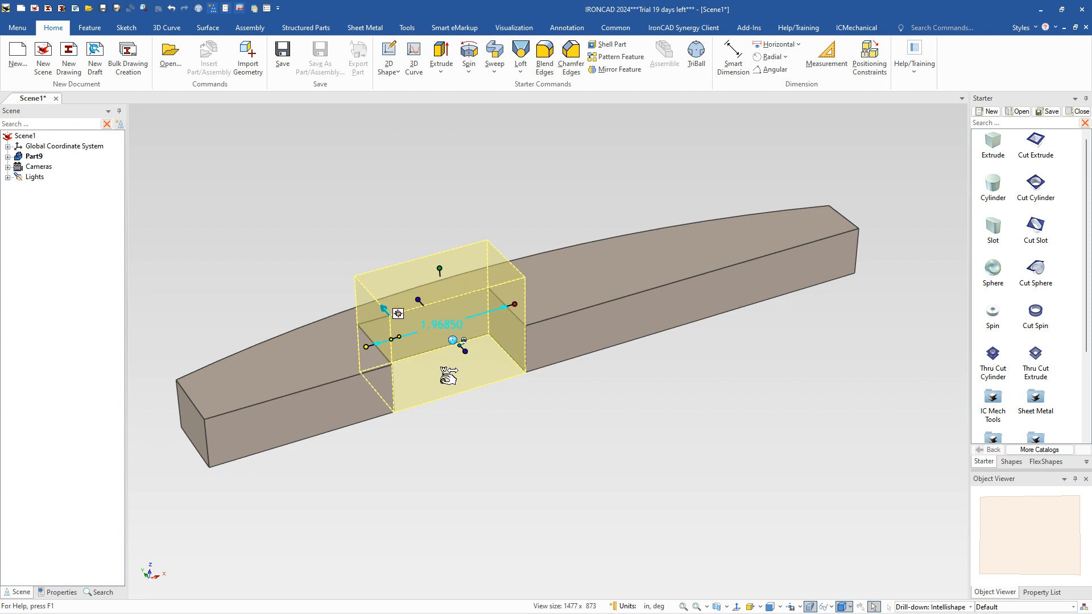
{"action": "right_click", "coordinate": [365, 346]}
{"action": "left_click", "coordinate": [410, 488]}
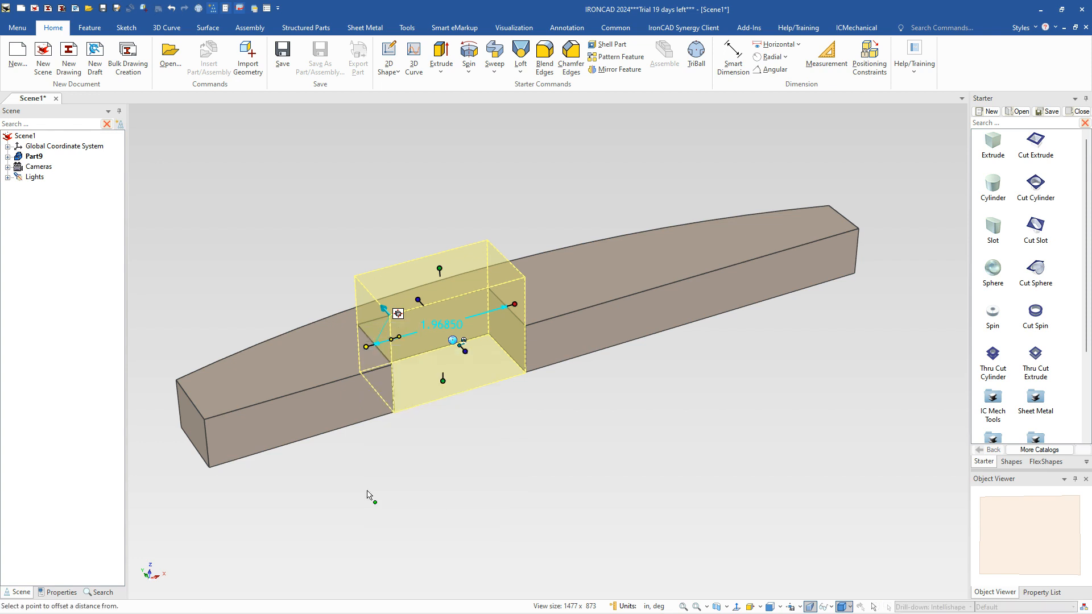
{"action": "left_click", "coordinate": [193, 433]}
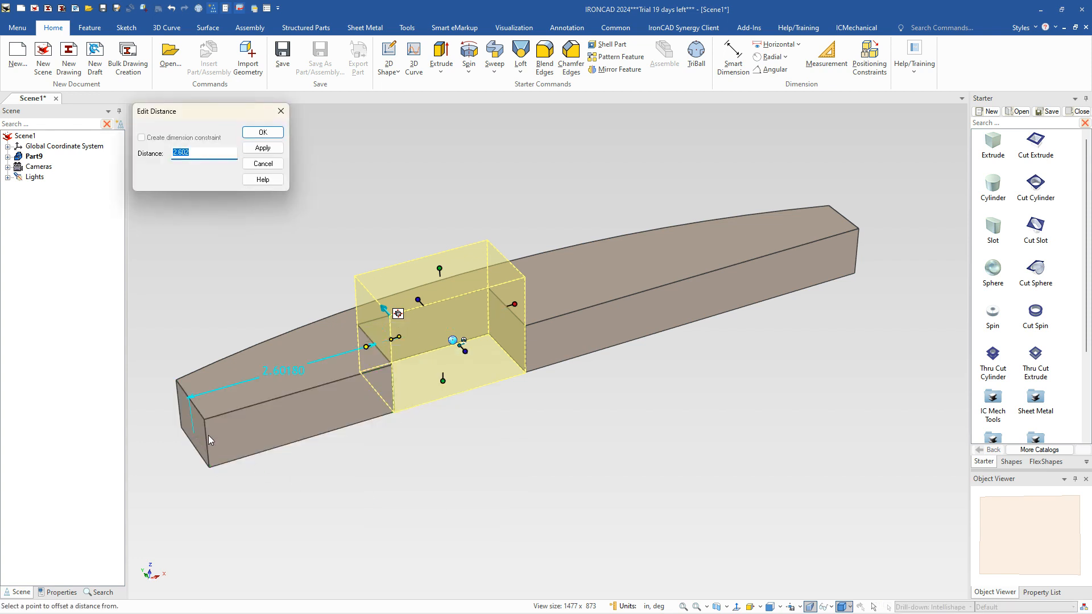
{"action": "type", "text": "2.5"}
{"action": "key", "text": "Return"}
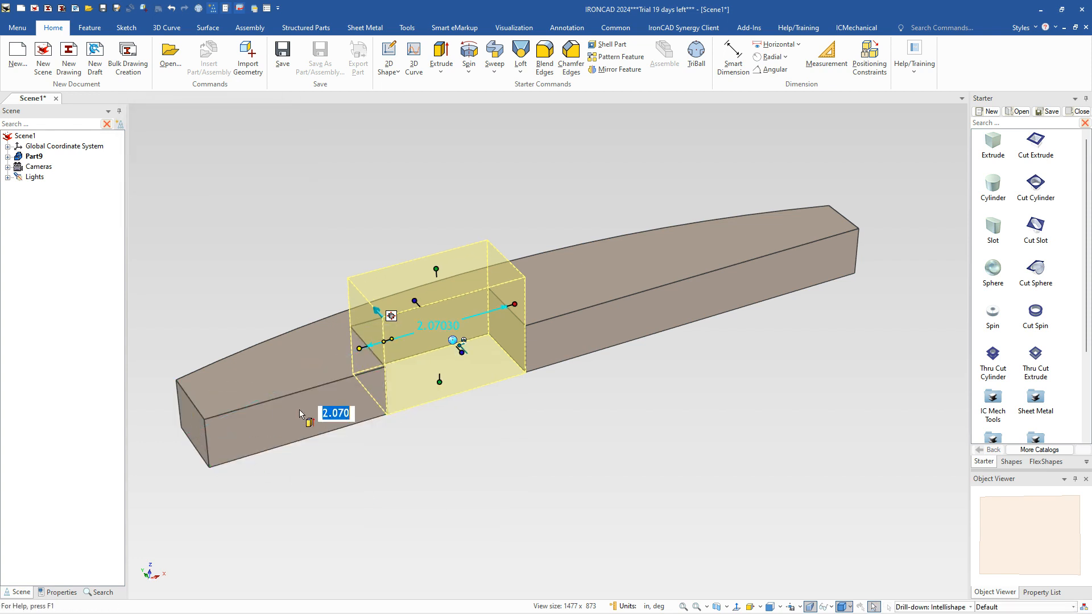
Set the cut's right side 3.5 in from the bar's right end and check the length of the remaining edge
{"action": "right_click", "coordinate": [514, 305]}
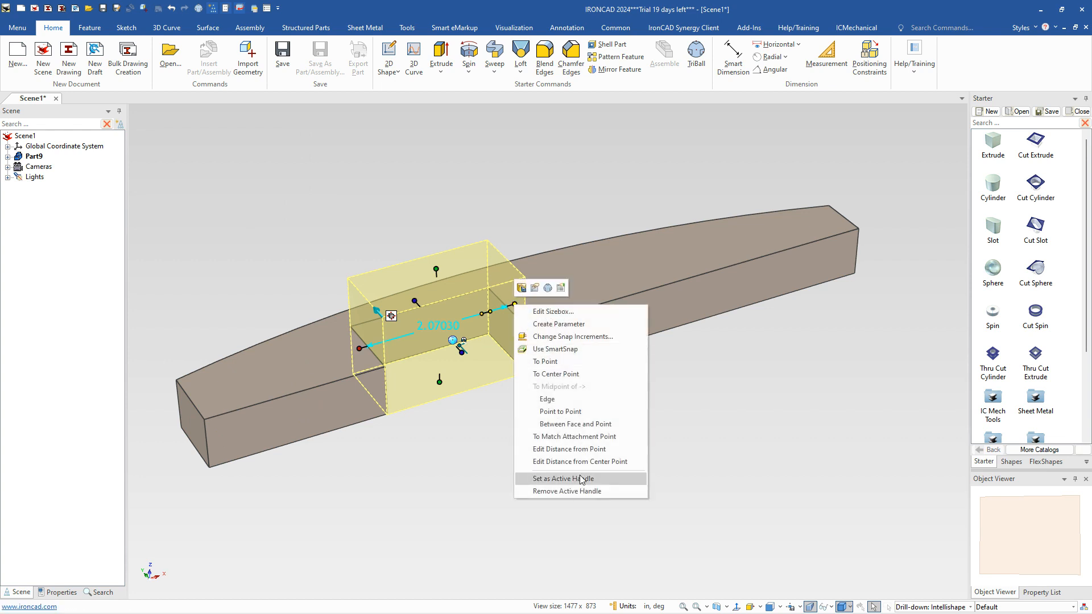
{"action": "left_click", "coordinate": [589, 454]}
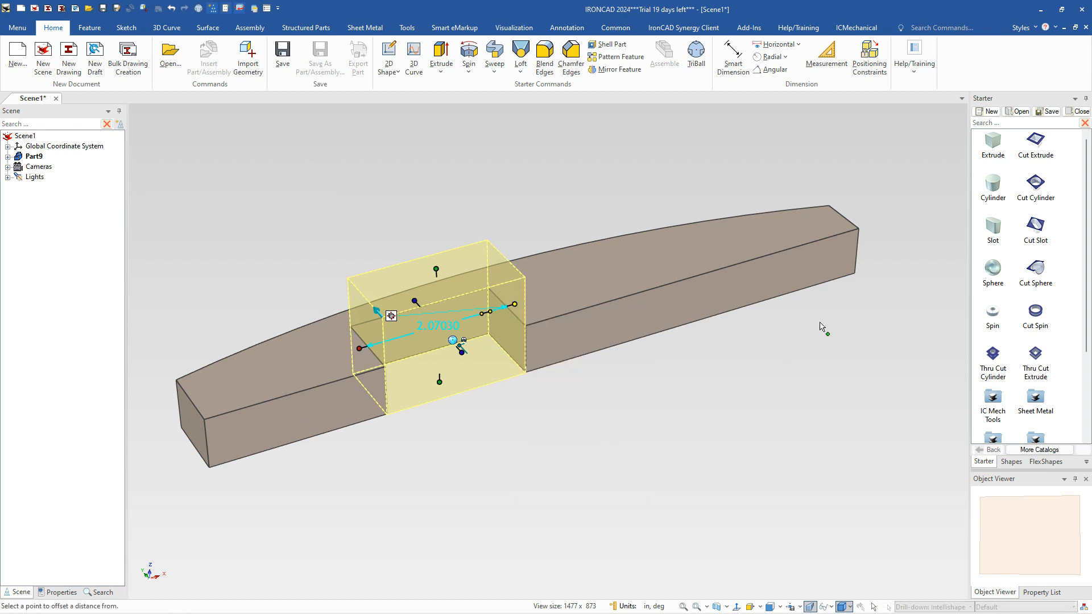
{"action": "left_click", "coordinate": [855, 254]}
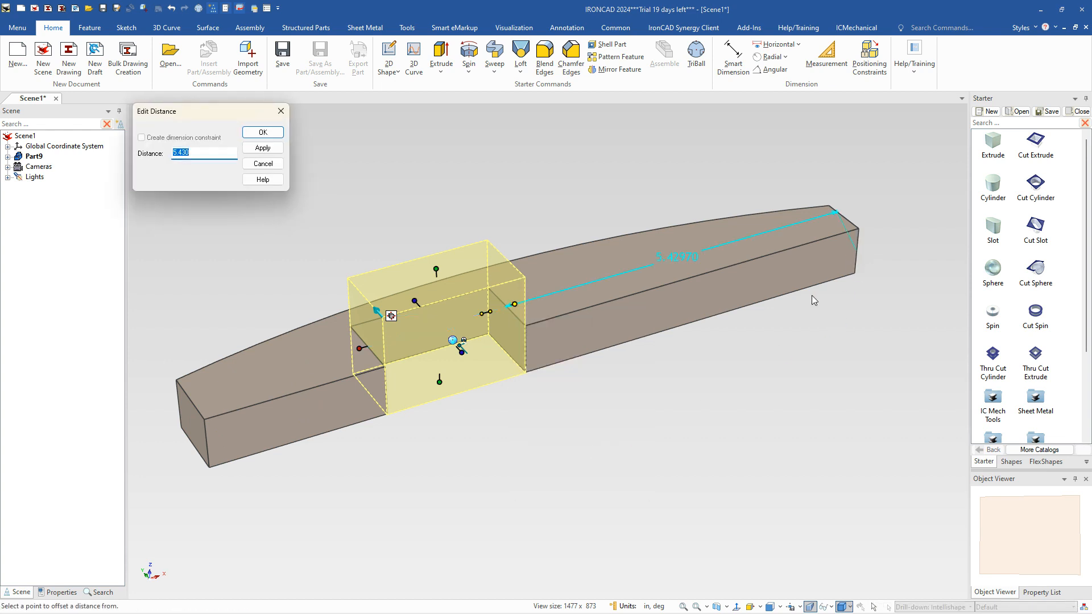
{"action": "type", "text": "4."}
{"action": "key", "text": "Return"}
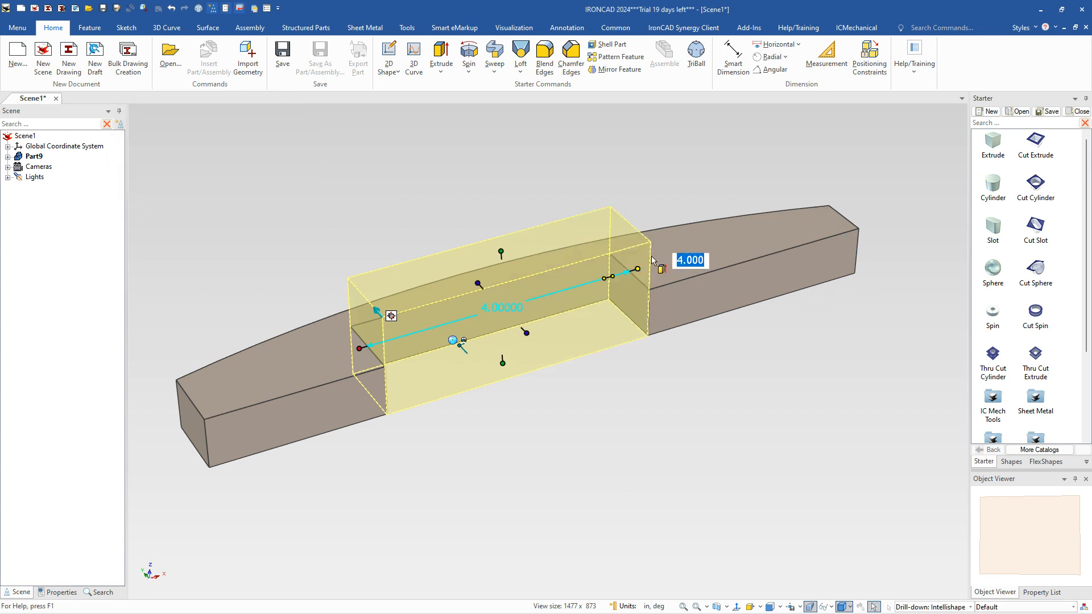
{"action": "left_click", "coordinate": [682, 284]}
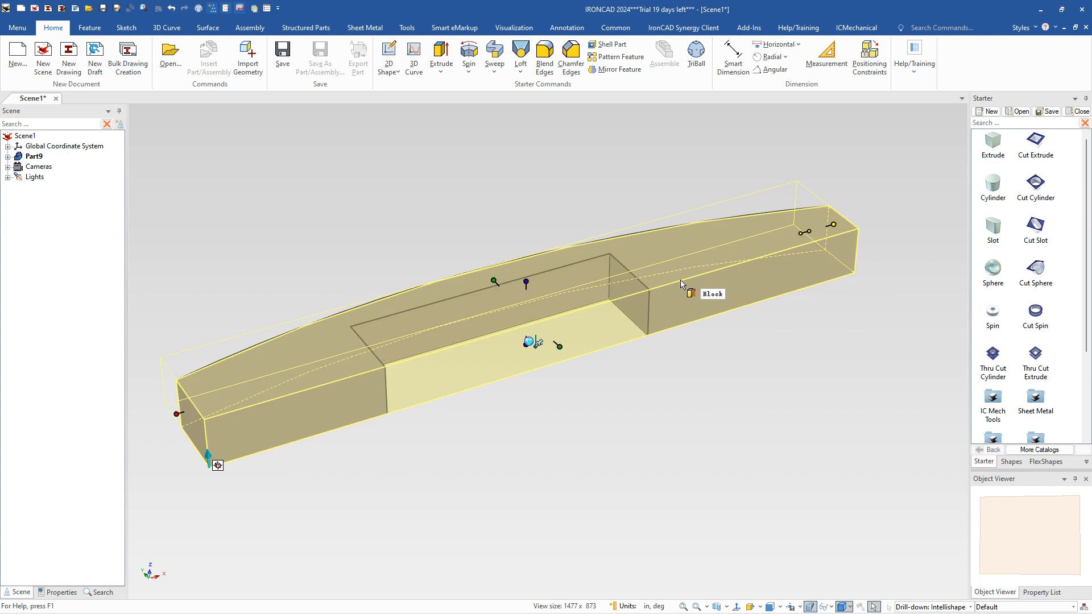
{"action": "key", "text": "Escape"}
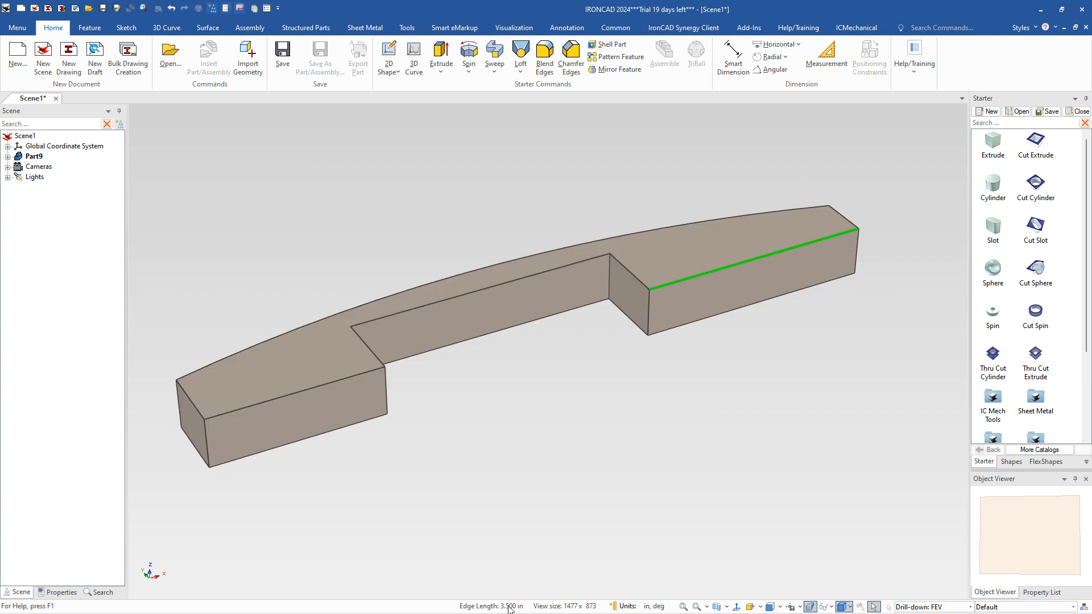
Set the depth of the rectangular cut into the bar to 1 in
{"action": "left_click", "coordinate": [328, 384]}
{"action": "left_click", "coordinate": [476, 315]}
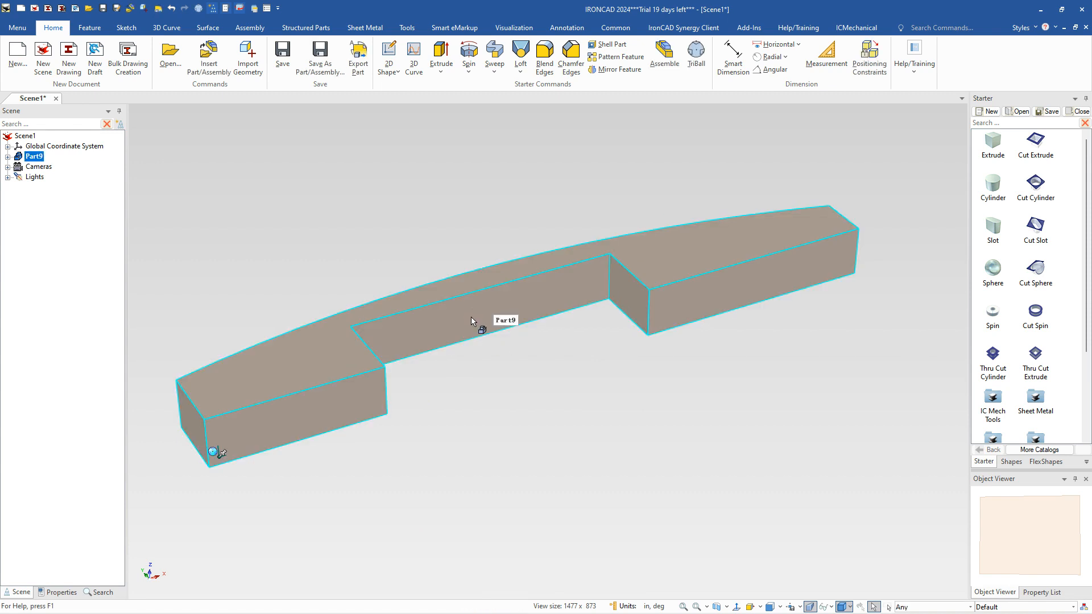
{"action": "left_click", "coordinate": [471, 322]}
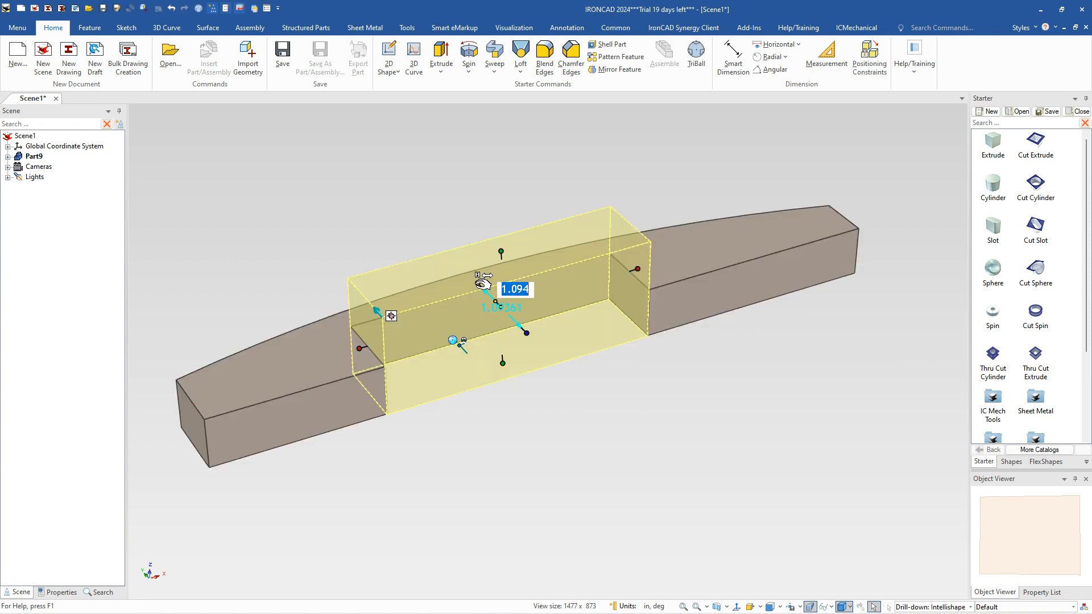
{"action": "type", "text": "1"}
{"action": "key", "text": "Tab"}
{"action": "left_click", "coordinate": [549, 412]}
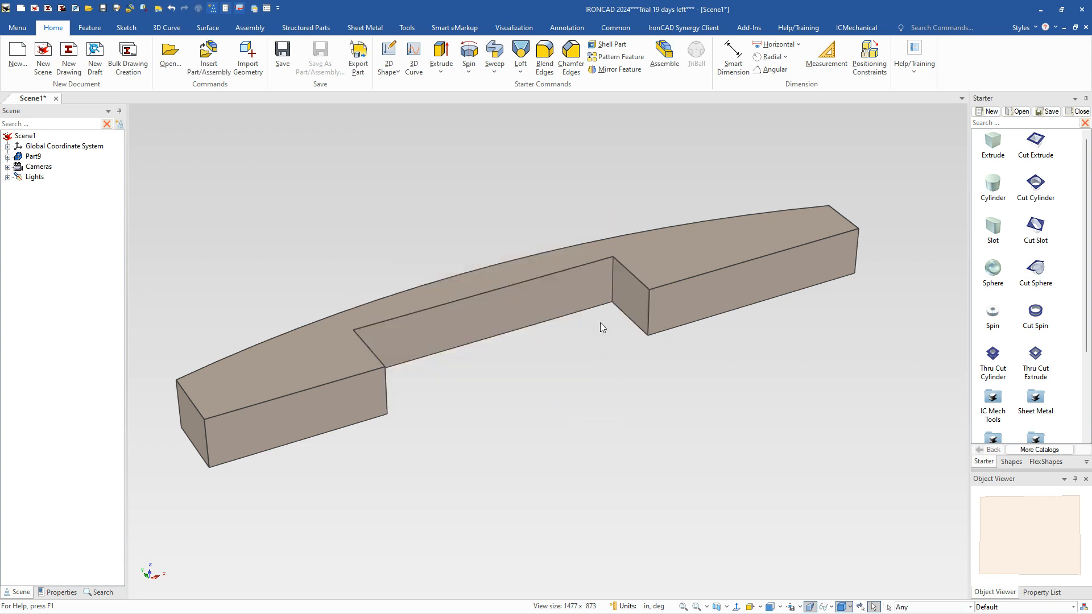
Blend the two inner corner edges of the rectangular cutout with a constant radius of 0.75 in
{"action": "left_click", "coordinate": [614, 276]}
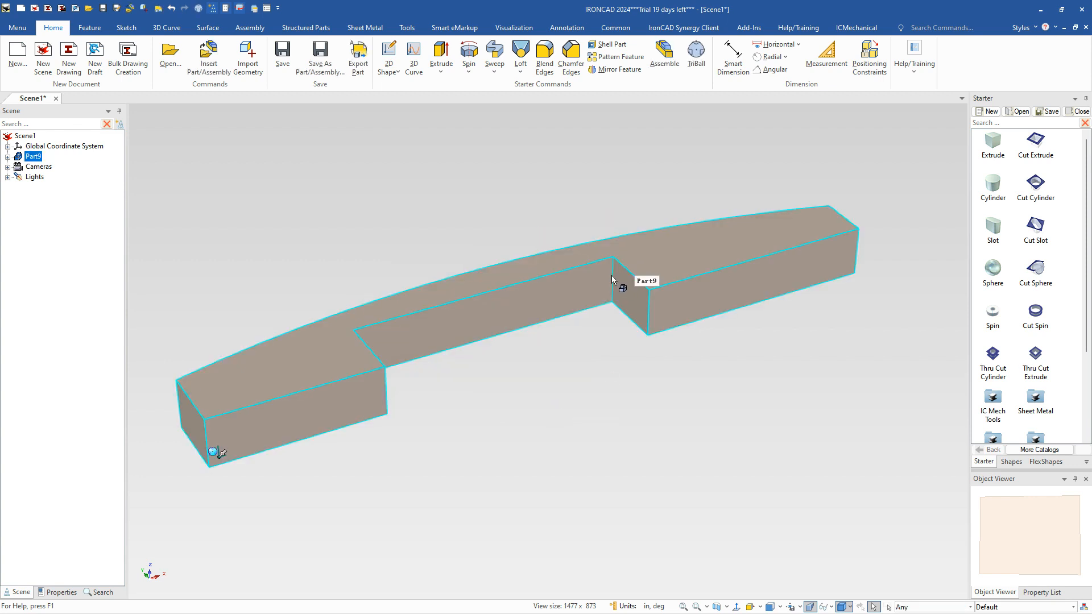
{"action": "left_click", "coordinate": [613, 276]}
{"action": "left_click", "coordinate": [612, 279]}
{"action": "middle_click_drag", "start_coordinate": [604, 370], "coordinate": [419, 361]}
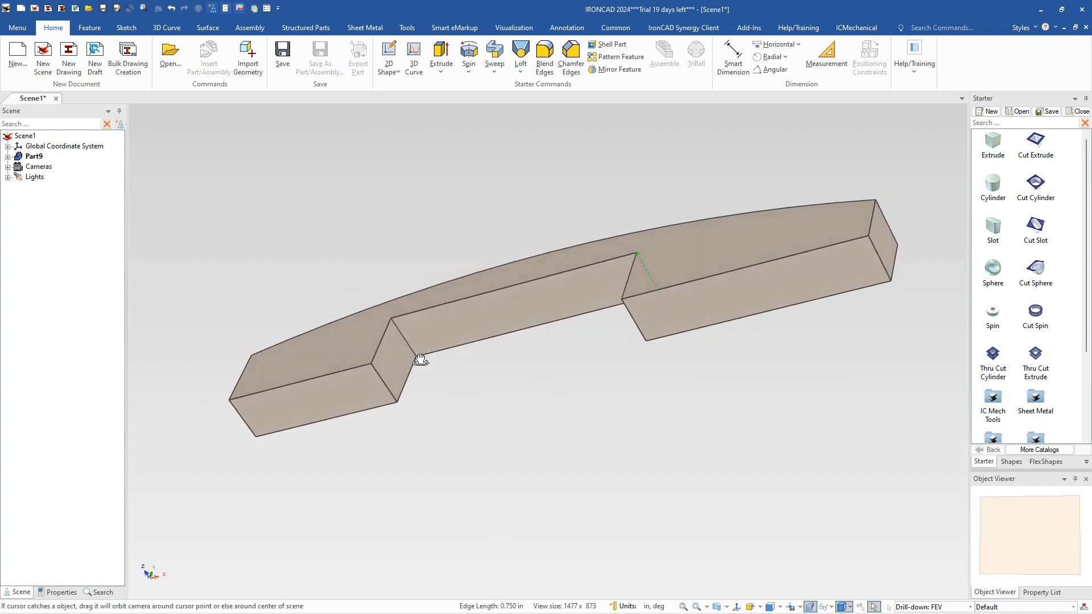
{"action": "right_click", "coordinate": [407, 343]}
{"action": "left_click", "coordinate": [449, 343]}
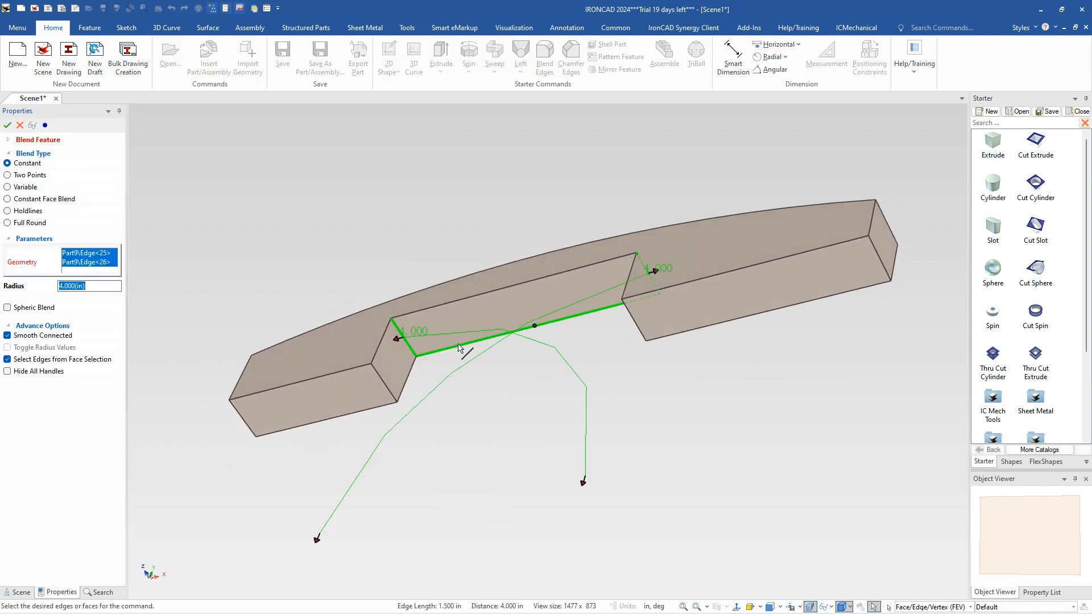
{"action": "type", "text": ".75"}
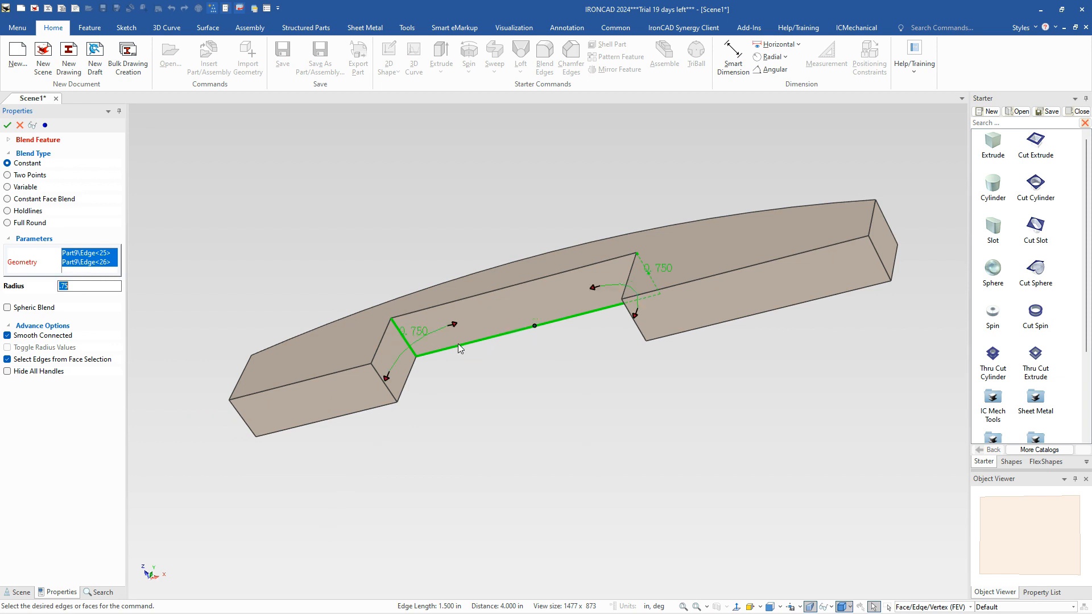
{"action": "key", "text": "Return"}
Blend both long curved edges of the arched top face with a constant radius of 0.1875 in
{"action": "middle_click_drag", "start_coordinate": [578, 410], "coordinate": [691, 527]}
{"action": "left_click", "coordinate": [381, 365]}
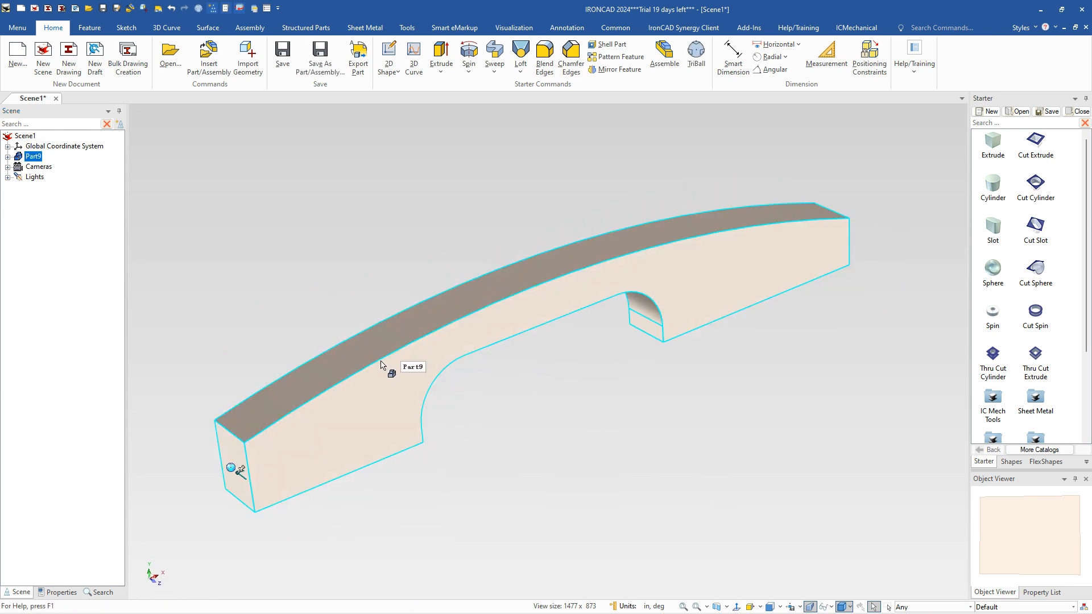
{"action": "left_click", "coordinate": [378, 361]}
{"action": "left_click", "coordinate": [371, 350]}
{"action": "left_click", "coordinate": [347, 340], "text": "shift"}
{"action": "right_click", "coordinate": [346, 338]}
{"action": "left_click", "coordinate": [379, 349]}
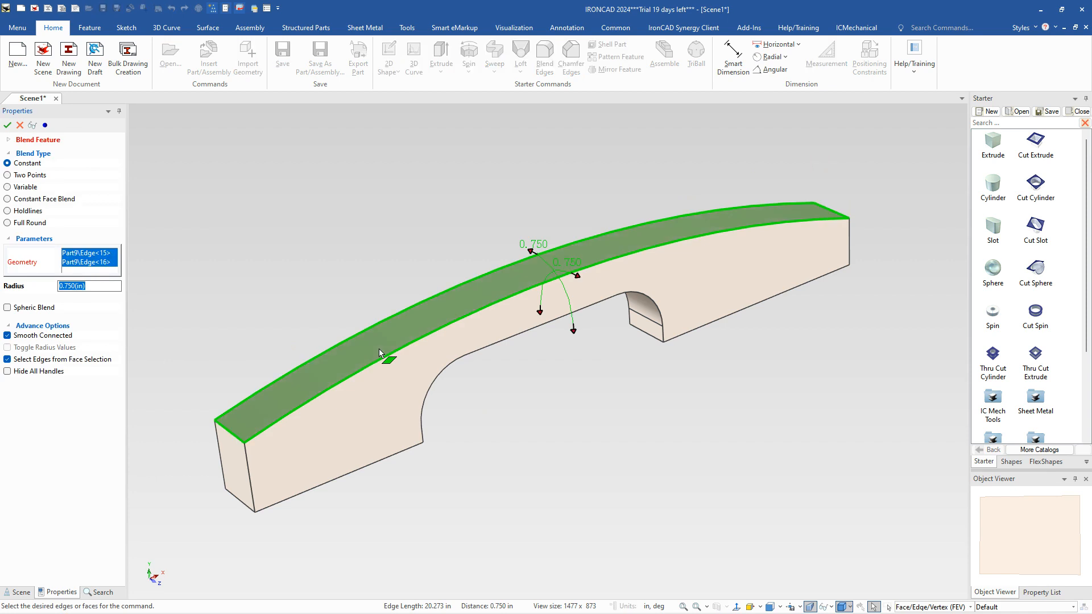
{"action": "type", "text": ".1875"}
{"action": "key", "text": "Return"}
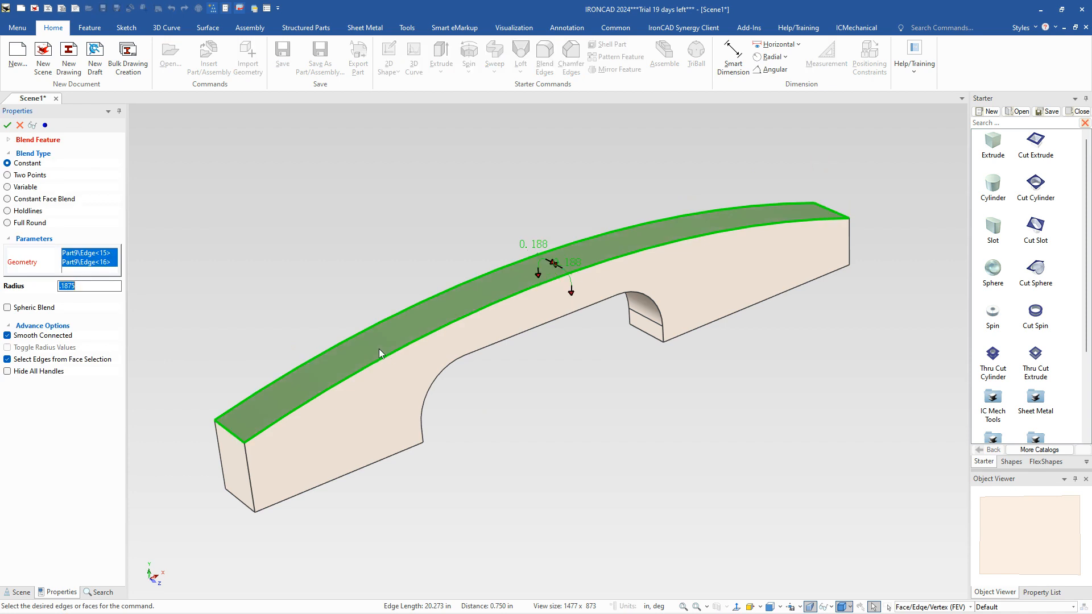
{"action": "key", "text": "Return"}
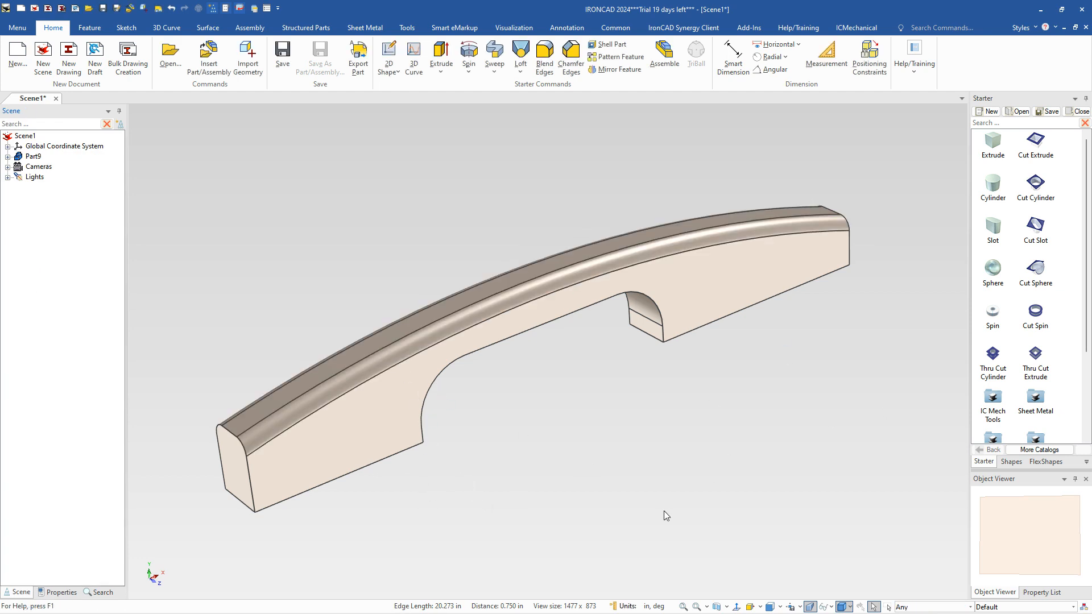
Set the handle part's mass density to 1020 kg/m³ and check its computed mass
{"action": "middle_click_drag", "start_coordinate": [656, 500], "coordinate": [762, 441]}
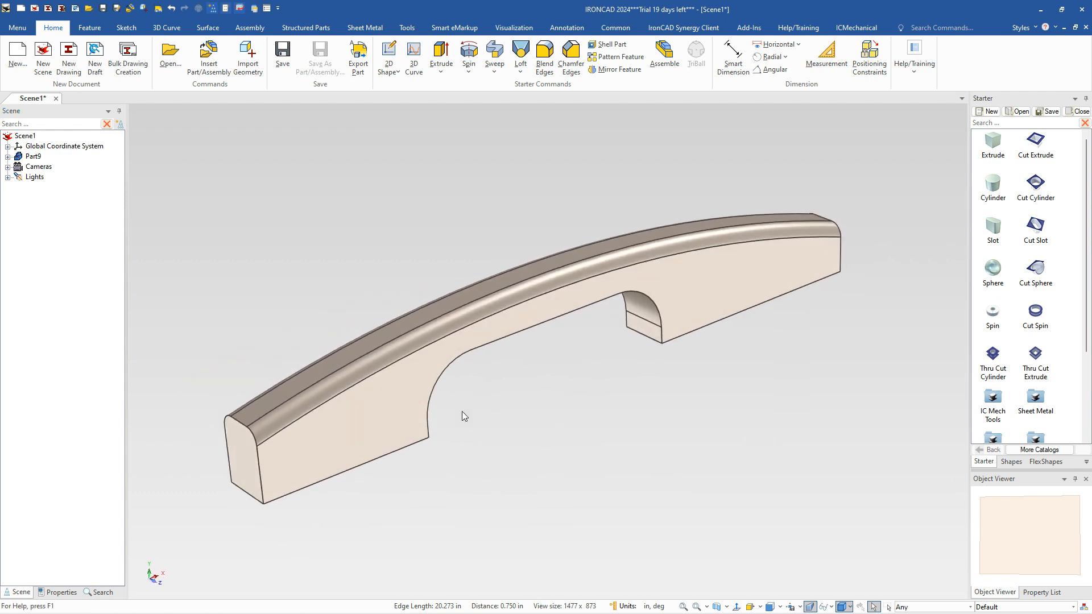
{"action": "left_click", "coordinate": [413, 406]}
{"action": "left_click", "coordinate": [56, 592]}
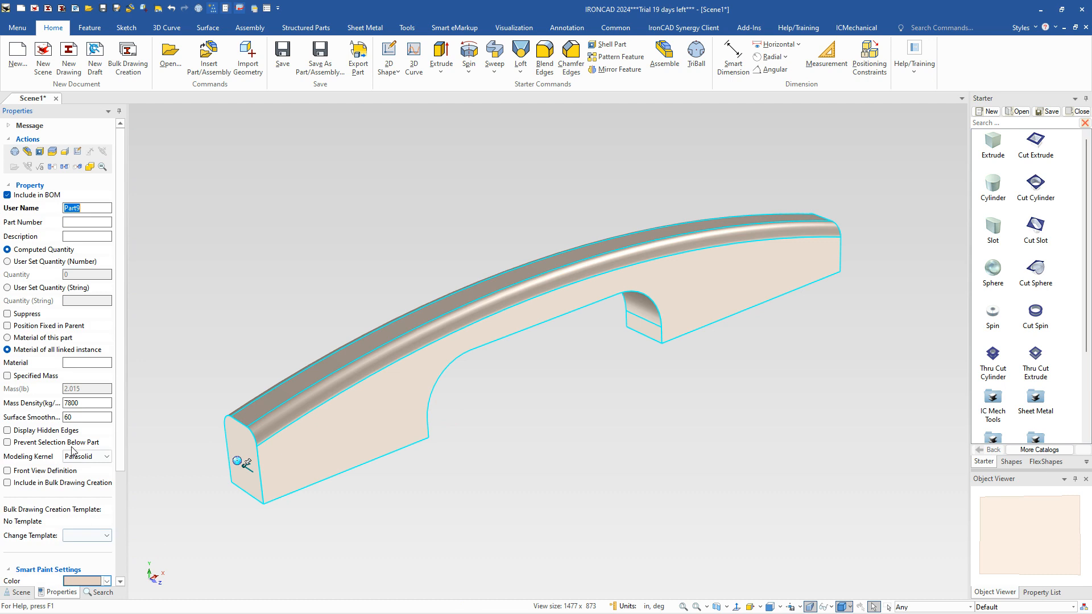
{"action": "left_click", "coordinate": [79, 403]}
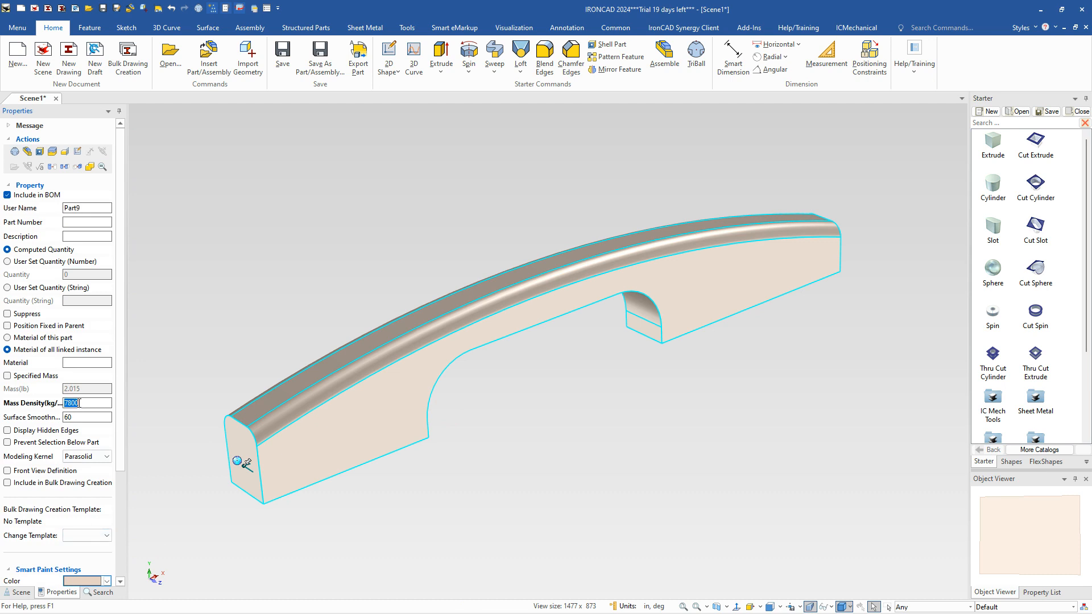
{"action": "type", "text": "1020"}
{"action": "key", "text": "Tab"}
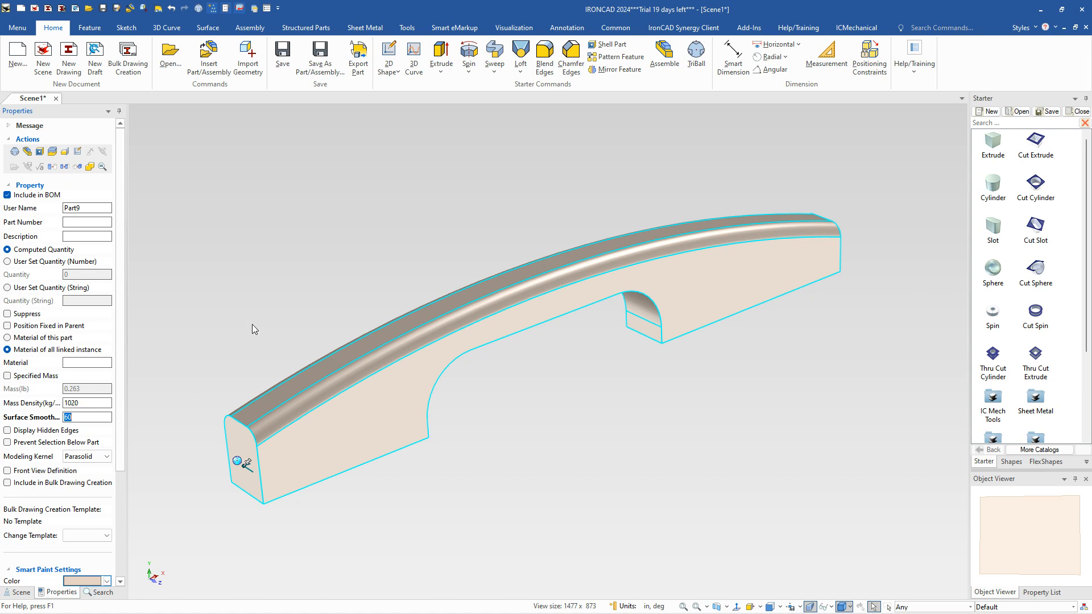
{"action": "left_click", "coordinate": [529, 455]}
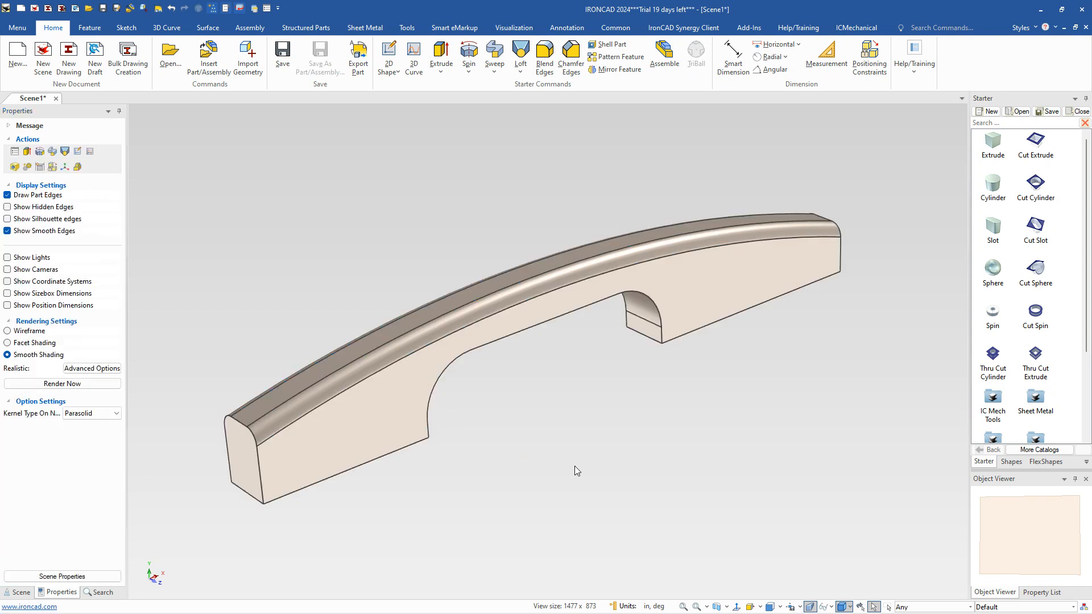